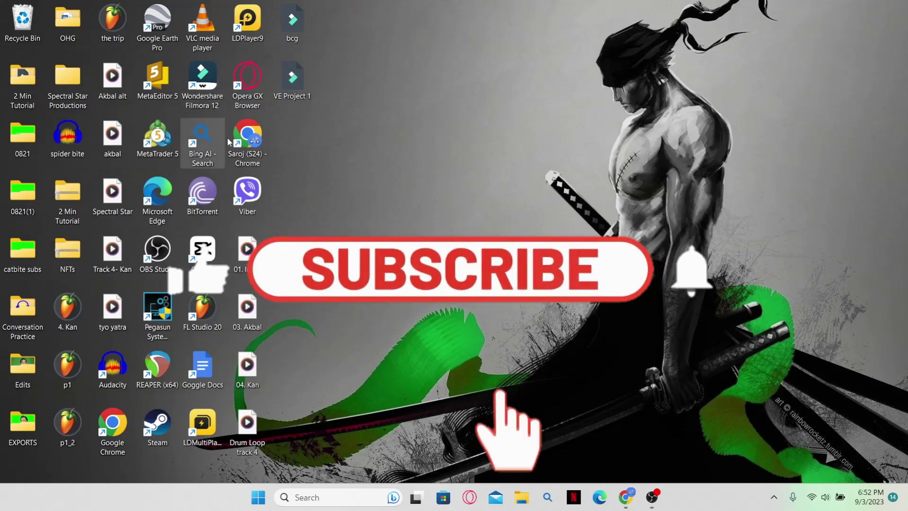
Step: Launch Google Chrome from the desktop icon, opening the Netflix browse page
{"action": "double_click", "coordinate": [229, 139]}
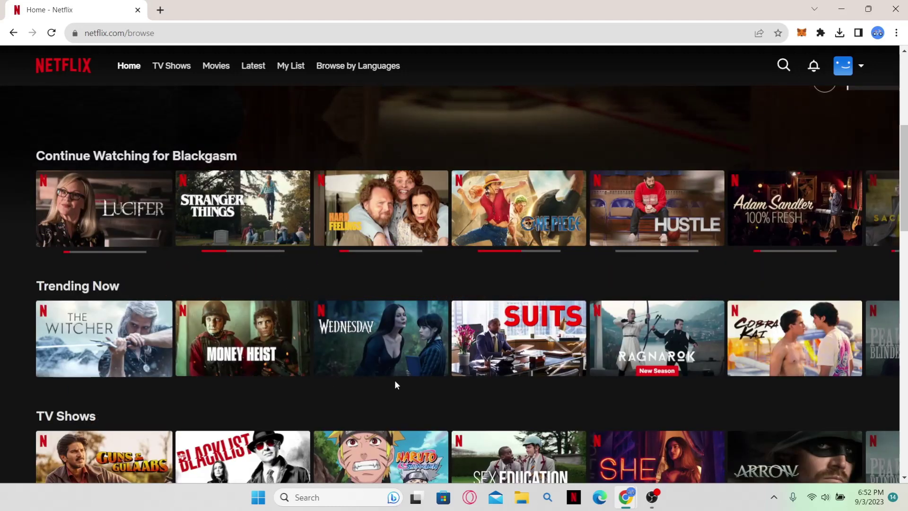
{"action": "mouse_move", "coordinate": [107, 206]}
{"action": "mouse_move", "coordinate": [138, 198]}
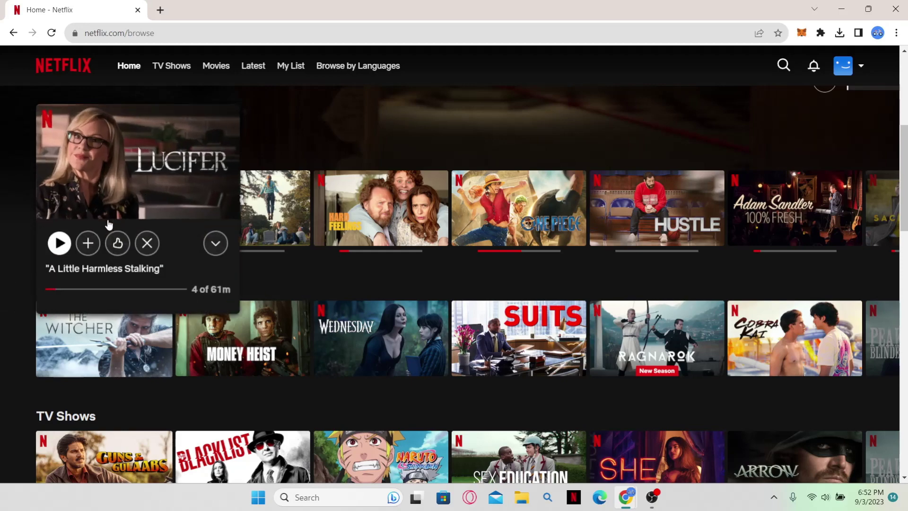
Step: Resume Lucifer episode 13 in fullscreen, then check the Wi-Fi status
{"action": "left_click", "coordinate": [108, 224]}
{"action": "left_click", "coordinate": [270, 298]}
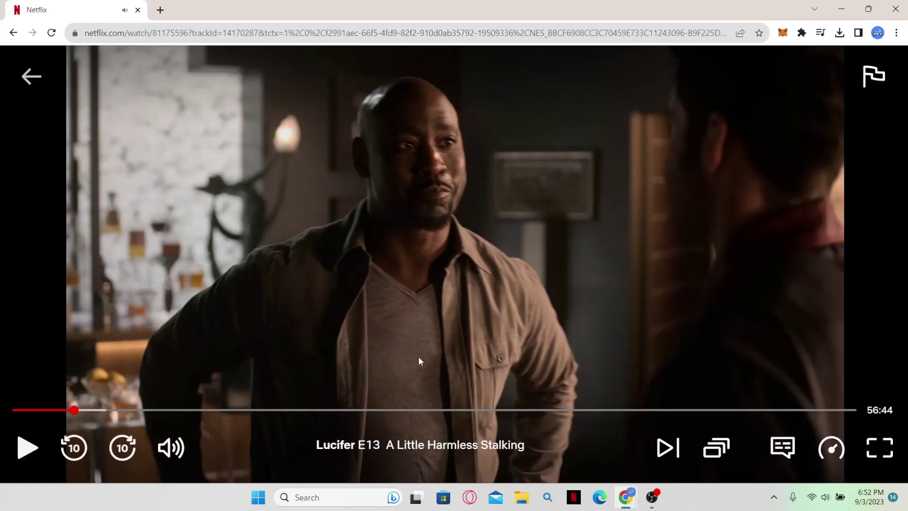
{"action": "key", "text": "f"}
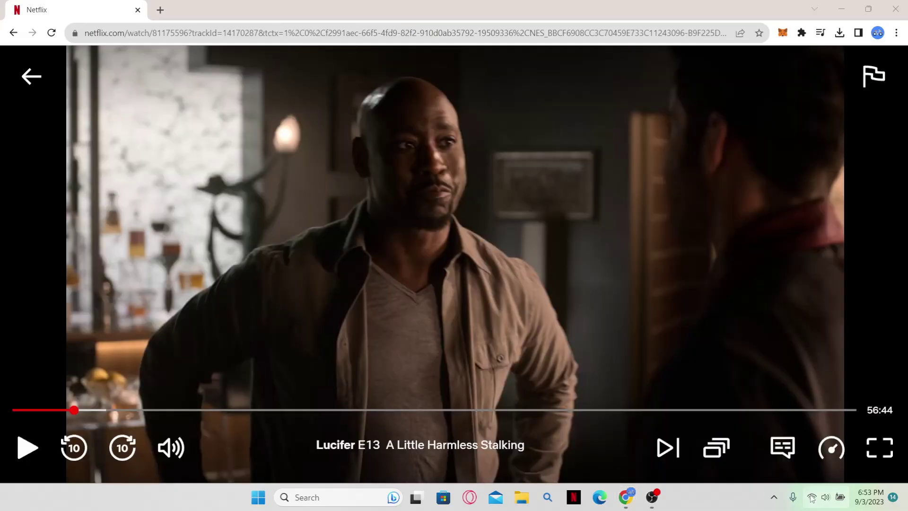
{"action": "left_click", "coordinate": [817, 497]}
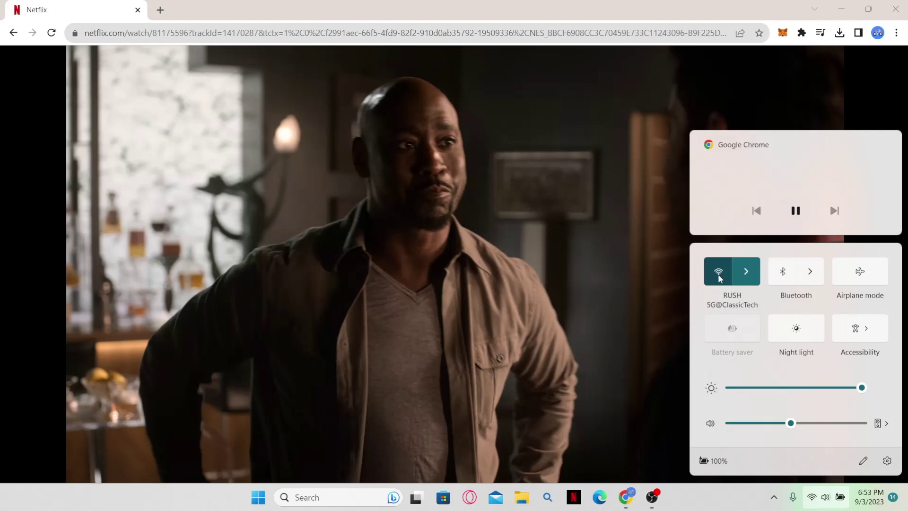
Step: Load the YouTube home feed in a new tab beside Netflix
{"action": "left_click", "coordinate": [159, 9]}
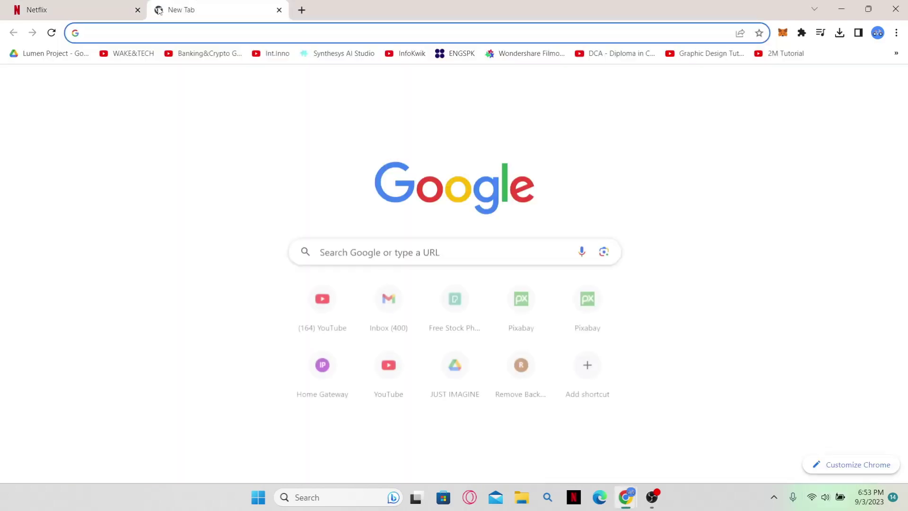
{"action": "left_click", "coordinate": [322, 306]}
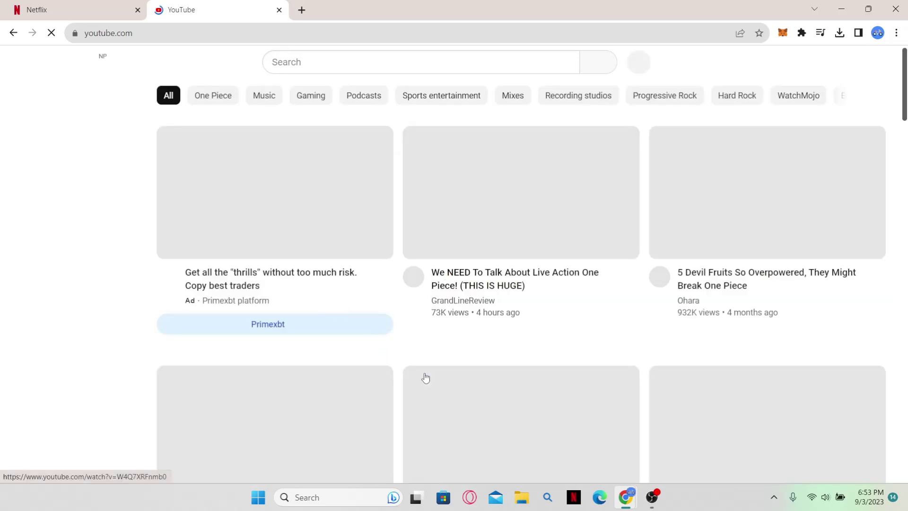
{"action": "scroll", "coordinate": [426, 378], "scroll_direction": "down", "scroll_amount": 3}
{"action": "scroll", "coordinate": [471, 354], "scroll_direction": "down", "scroll_amount": 2}
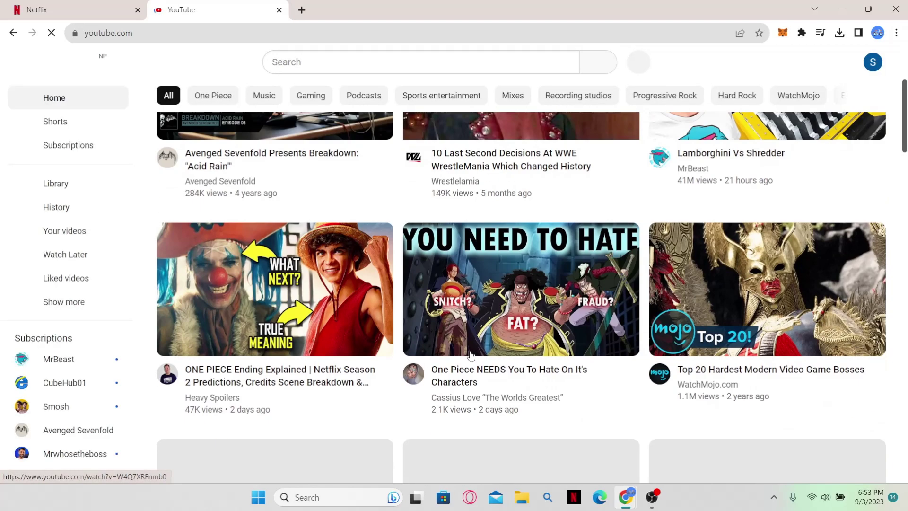
{"action": "scroll", "coordinate": [471, 355], "scroll_direction": "down", "scroll_amount": 1}
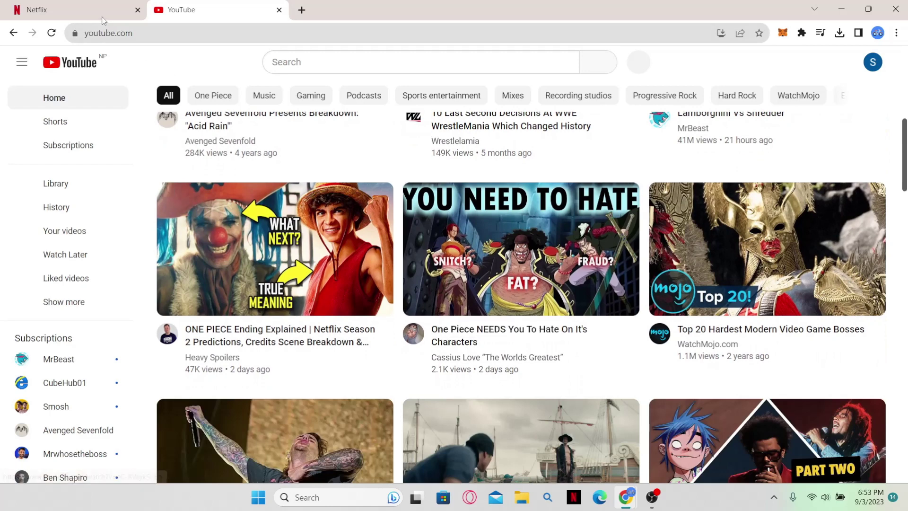
Step: Switch back to the Lucifer episode tab and dismiss the Wi-Fi and volume panel
{"action": "left_click", "coordinate": [71, 10]}
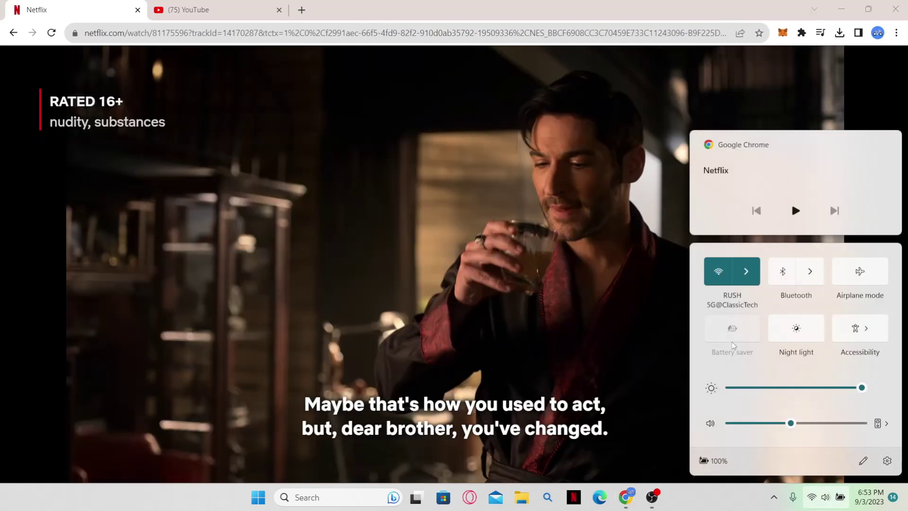
{"action": "left_click", "coordinate": [492, 249]}
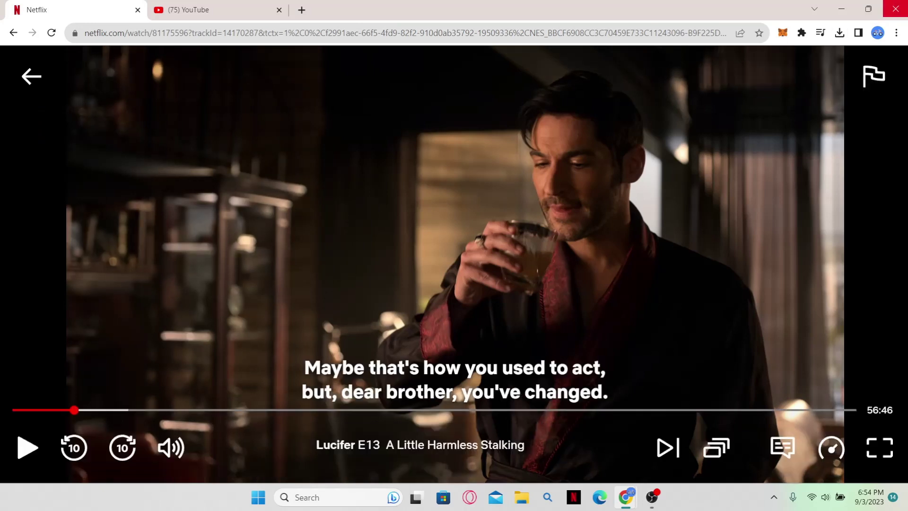
Step: Close the Chrome window with Netflix, leaving the Windows desktop visible
{"action": "left_click", "coordinate": [896, 9]}
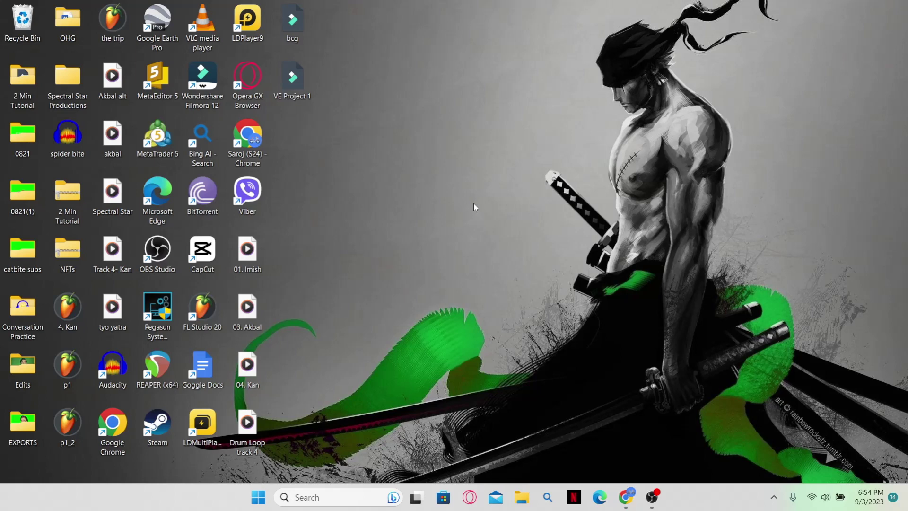